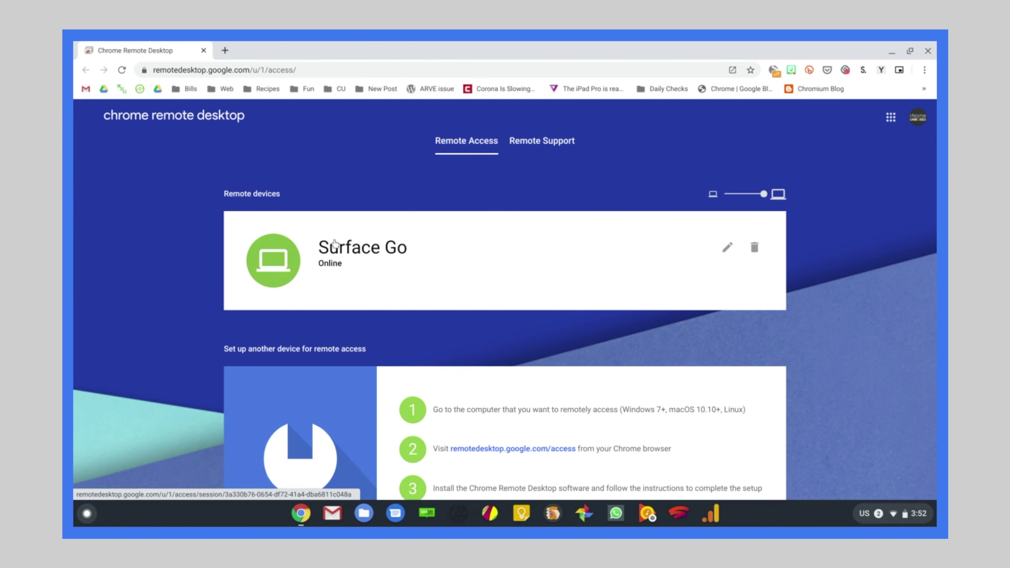
Connect to the Surface Go, entering its PIN and remembering it on this device
click(353, 248)
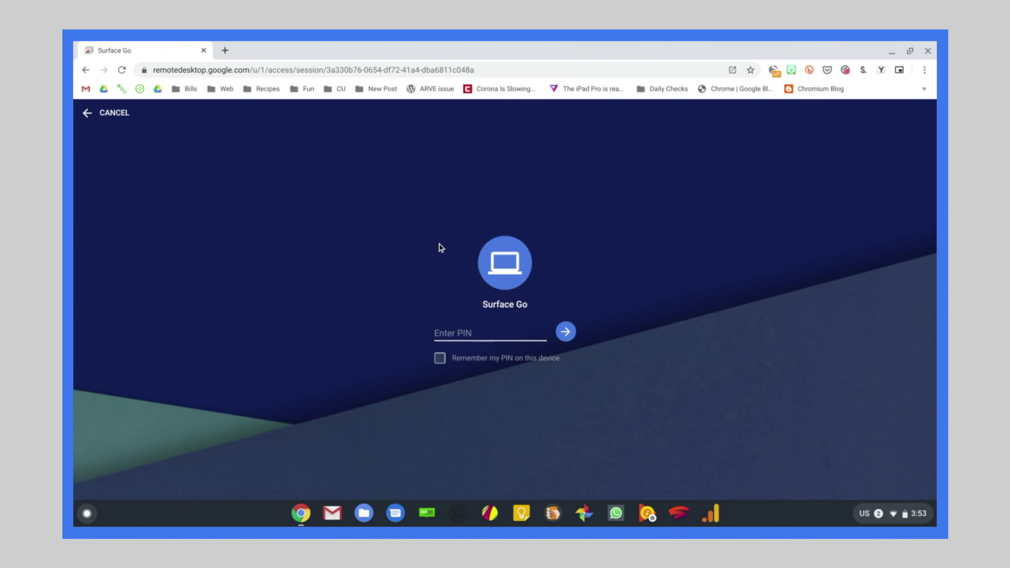
text(••••••)
click(439, 358)
click(561, 336)
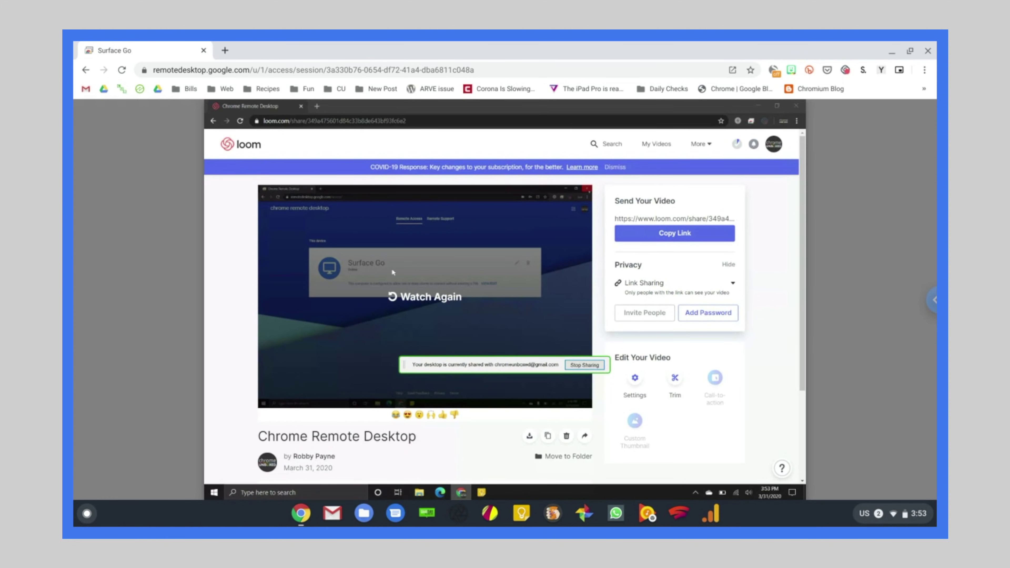
Open the session options panel from the right-edge tab of the remote session
scroll(392, 270, down, 3)
scroll(393, 271, up, 3)
scroll(392, 269, down, 3)
scroll(392, 268, up, 3)
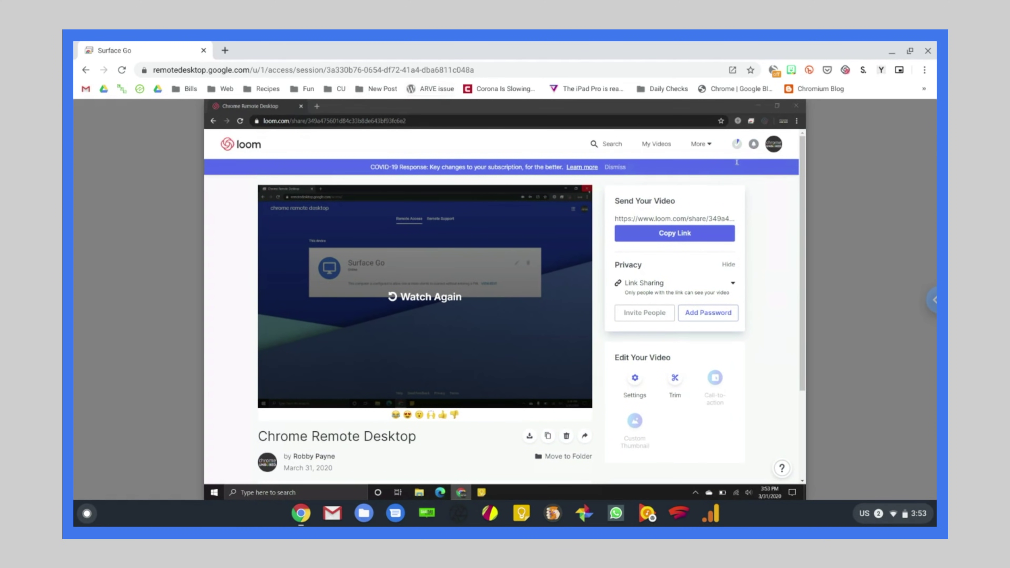
click(929, 299)
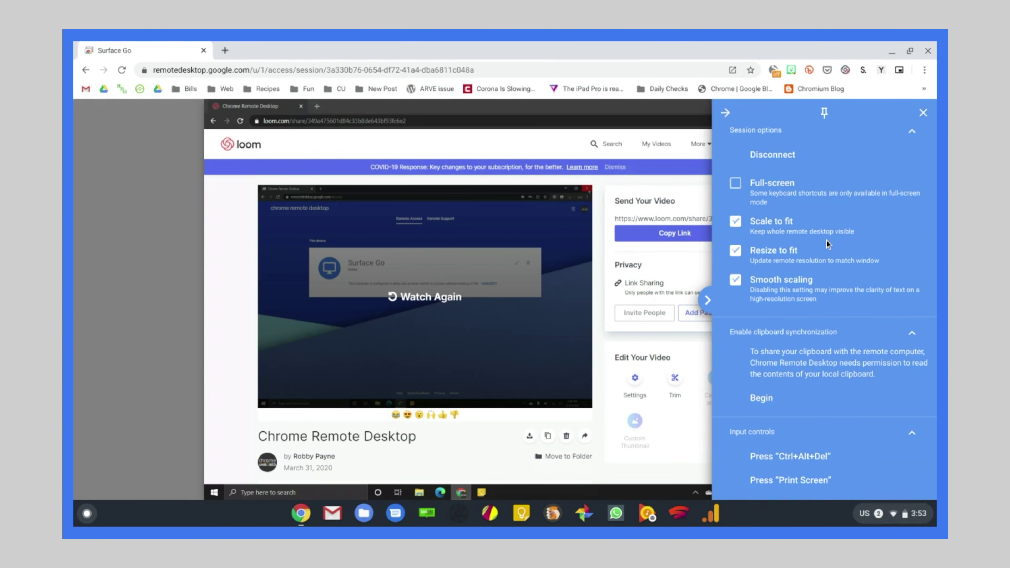
Turn on Full-screen in Session options and collapse the side panel
click(735, 183)
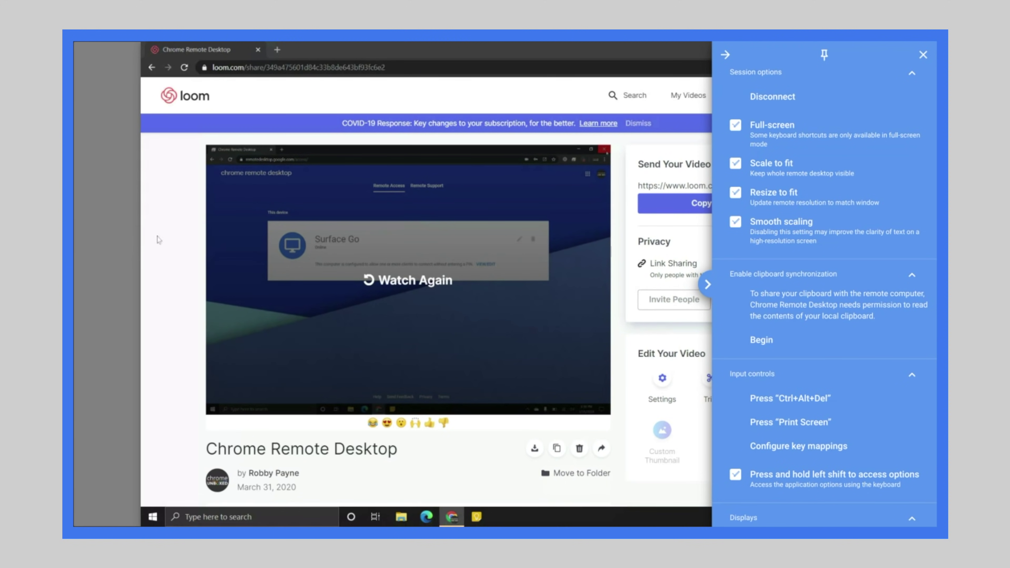
click(703, 287)
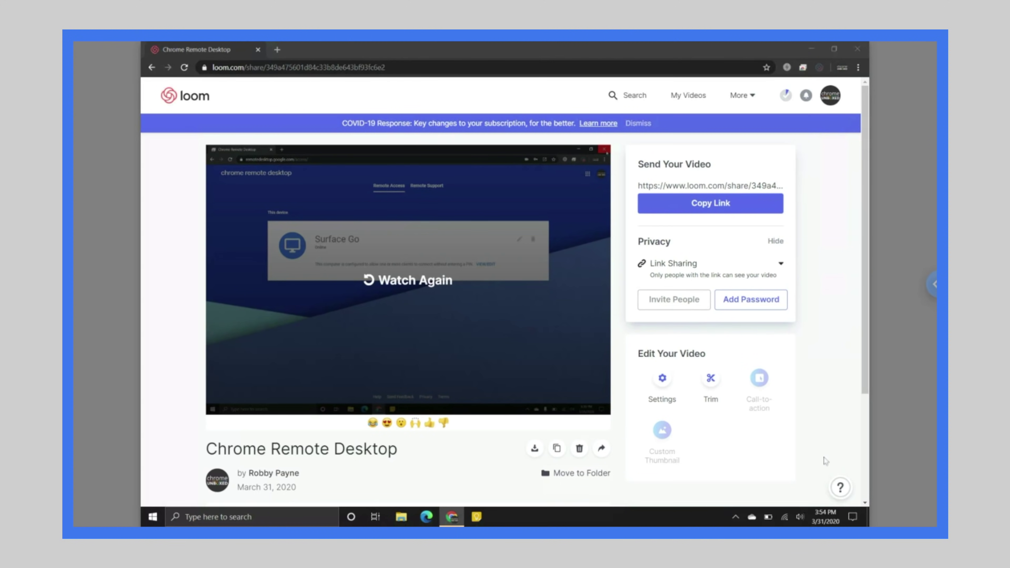
click(822, 512)
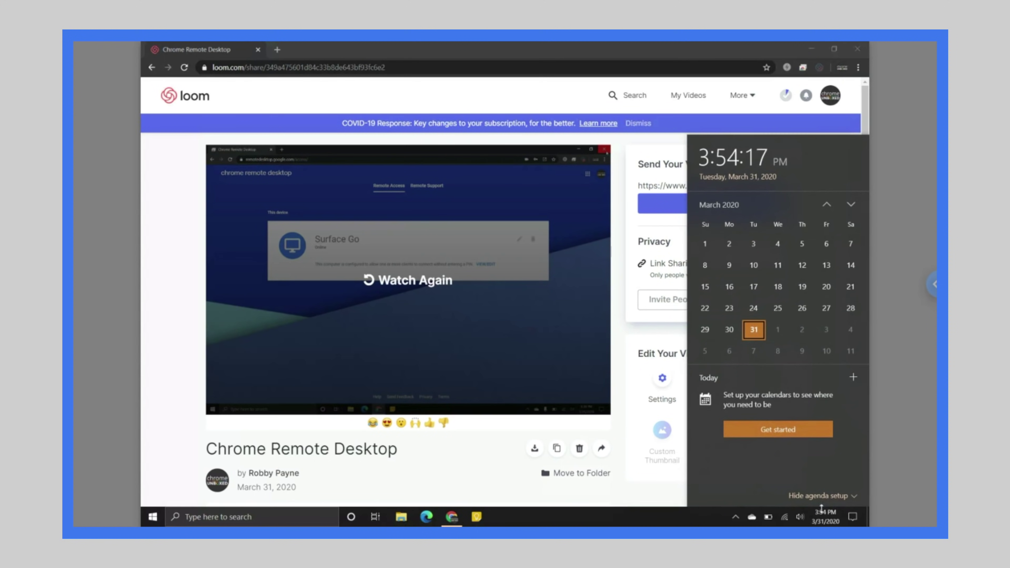
click(637, 389)
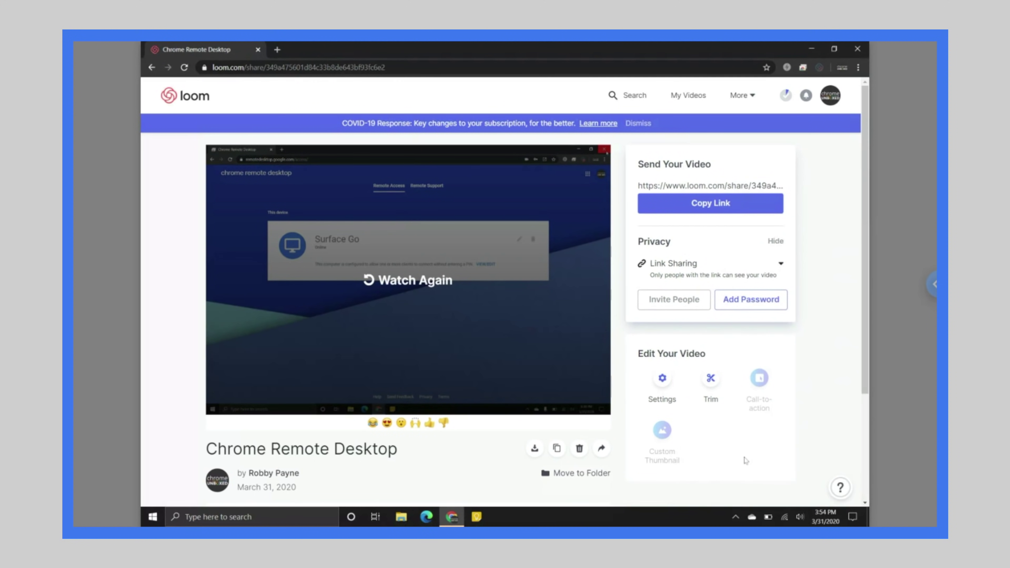
click(853, 518)
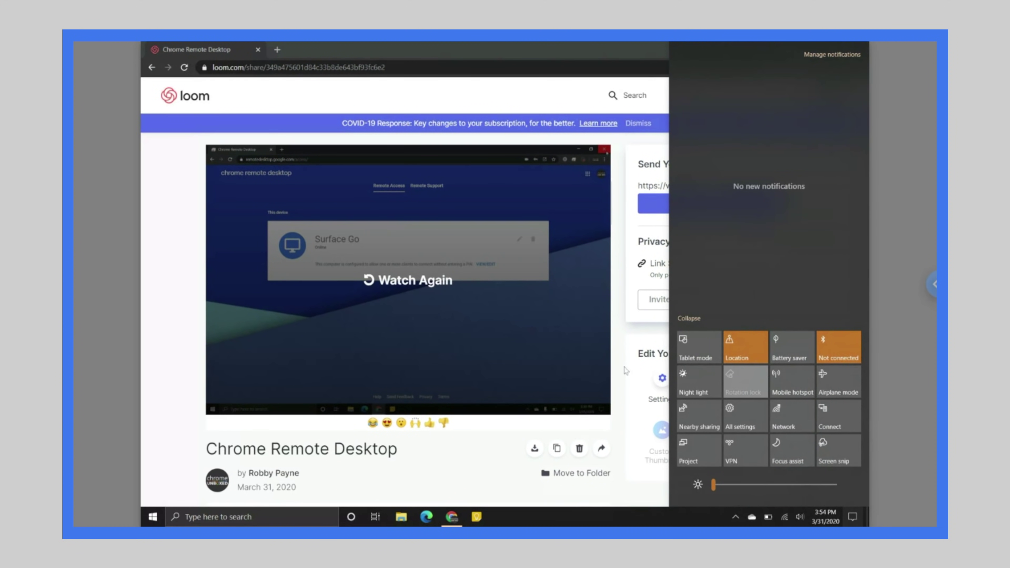
click(656, 353)
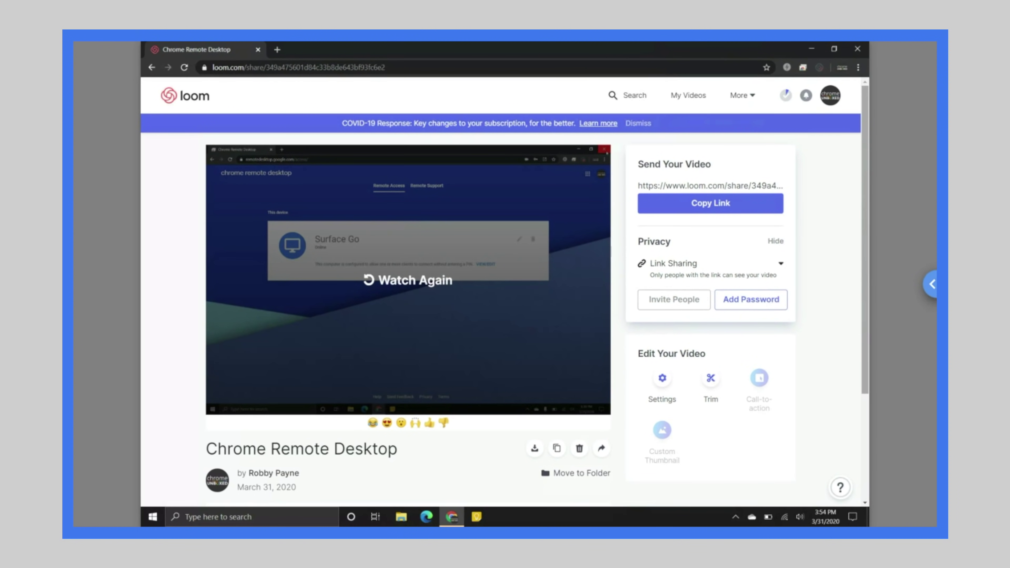
click(930, 290)
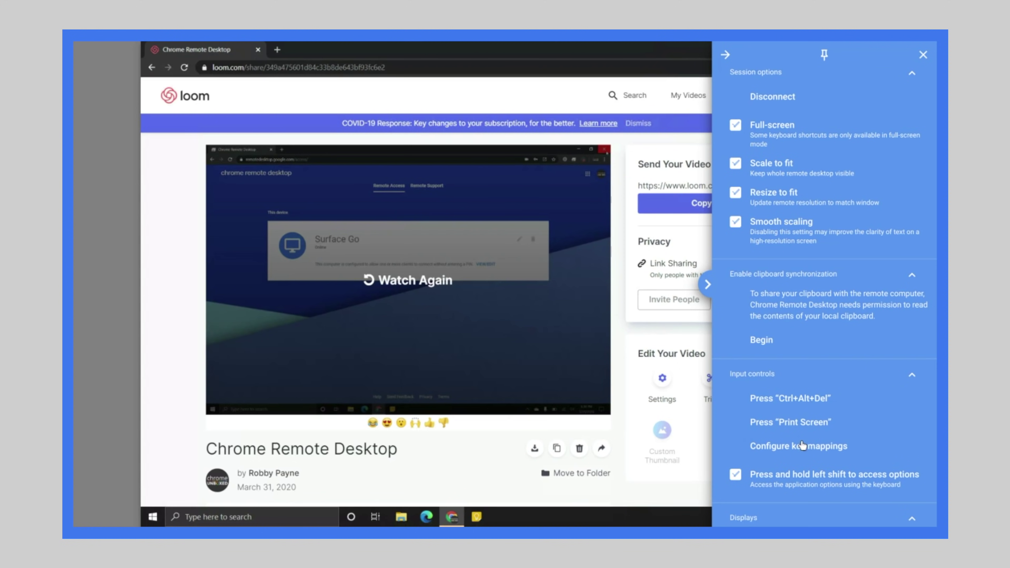
scroll(786, 462, down, 6)
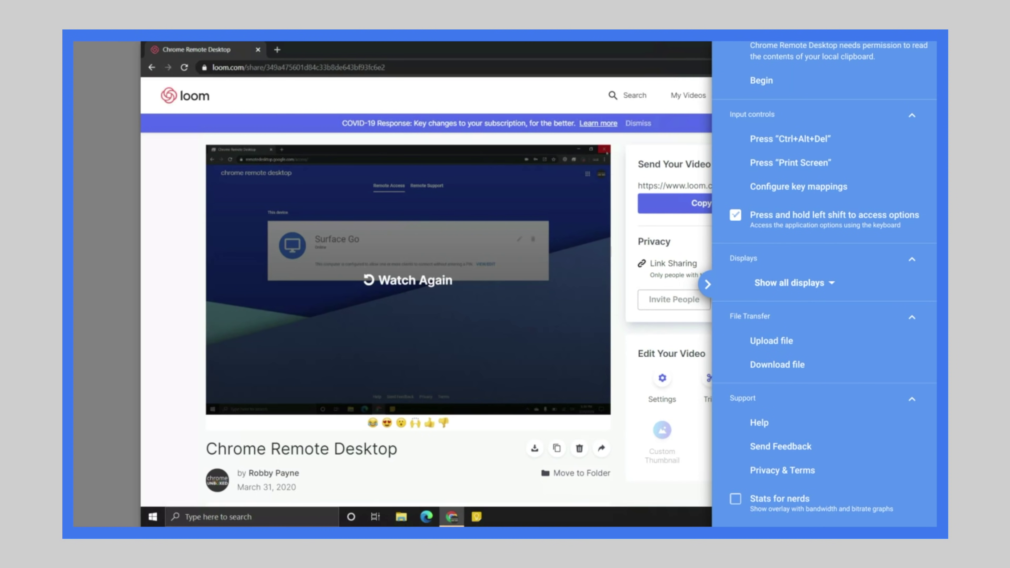
click(707, 284)
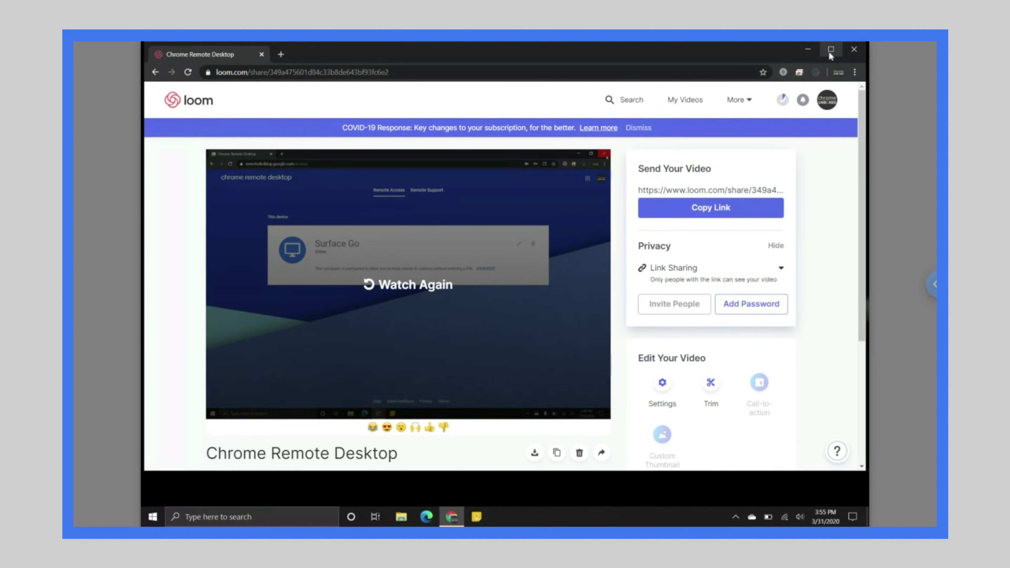
click(811, 49)
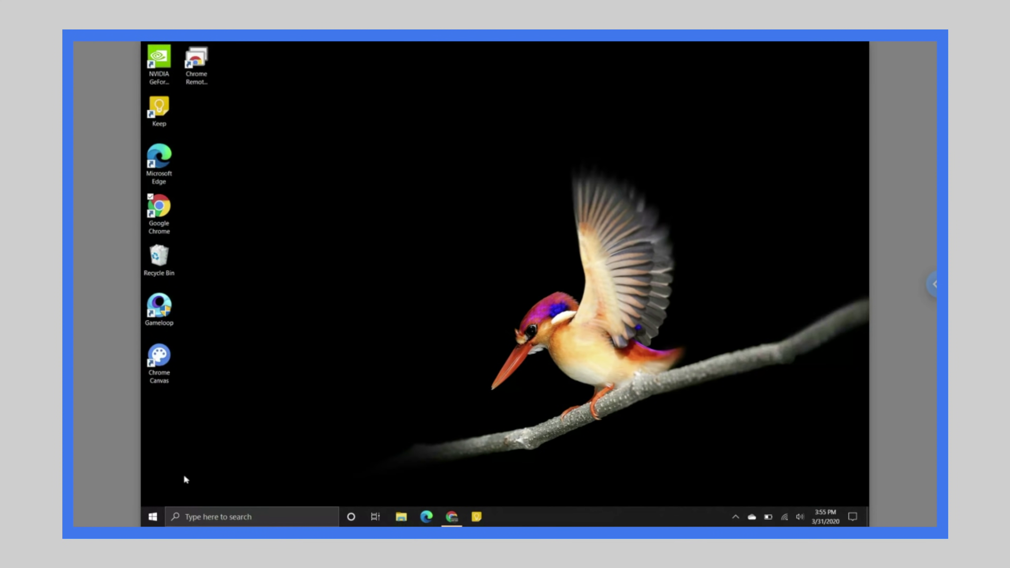
click(152, 517)
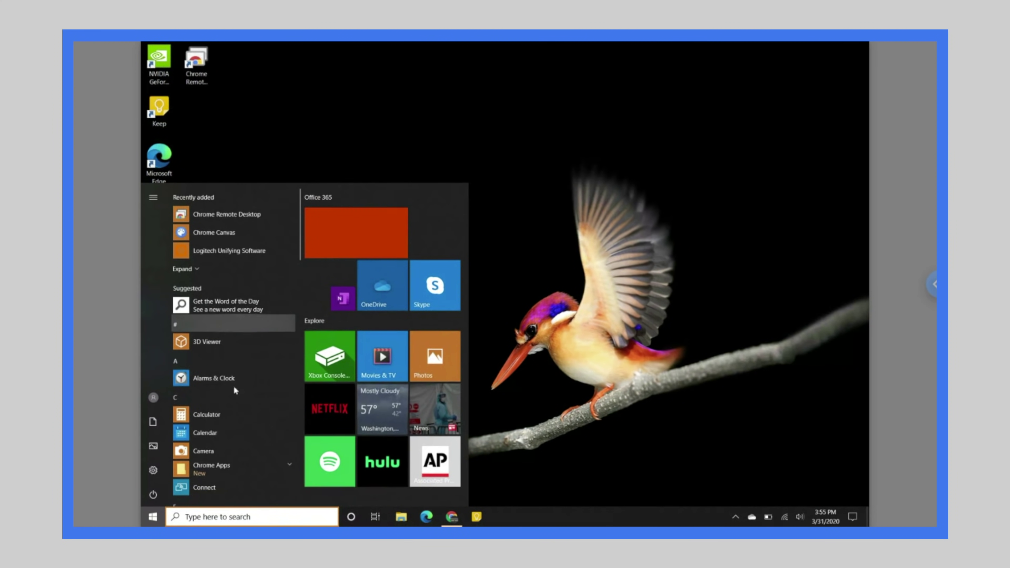
scroll(203, 387, down, 3)
scroll(204, 389, down, 3)
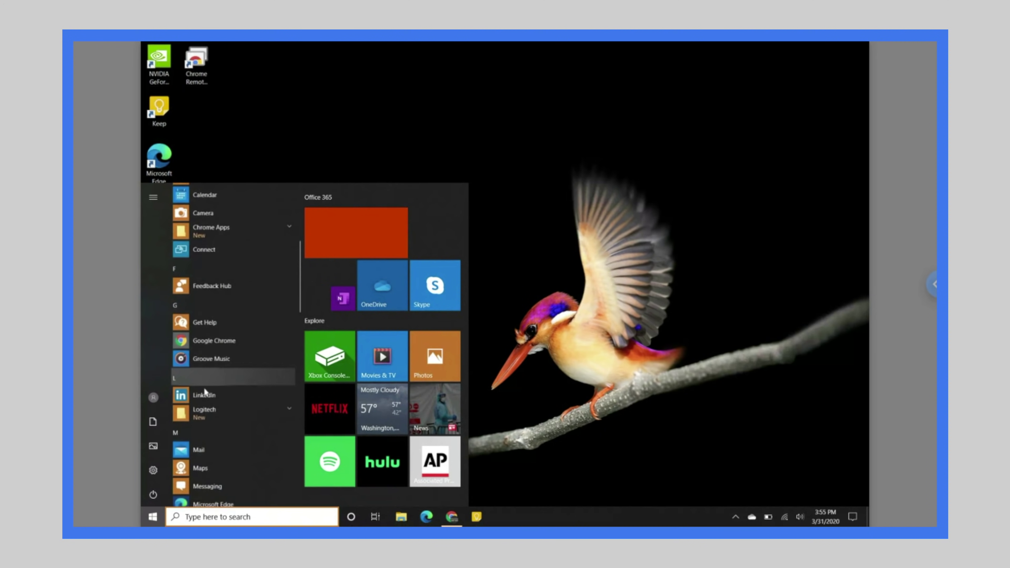
scroll(205, 389, up, 5)
scroll(232, 398, up, 2)
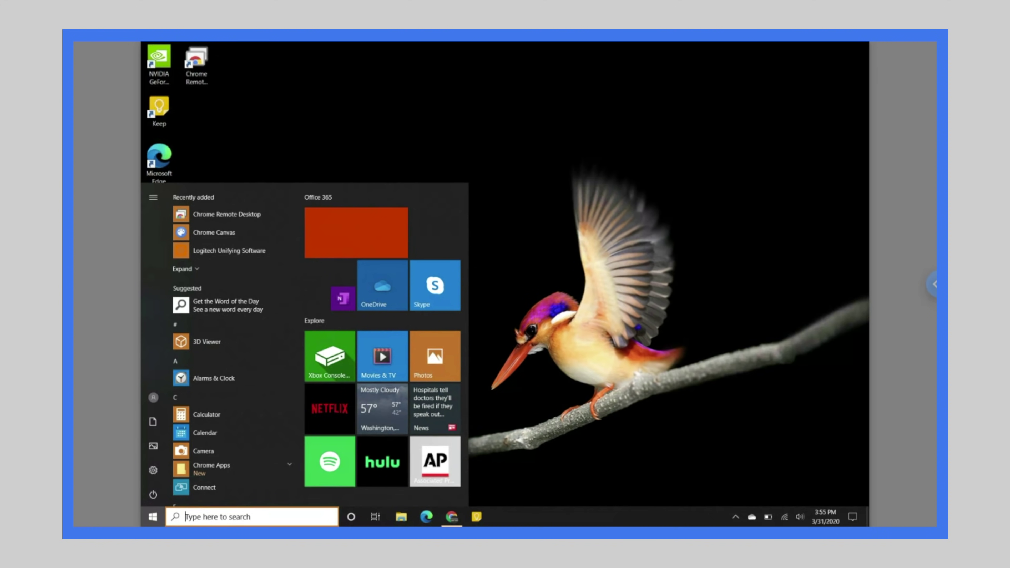
click(548, 326)
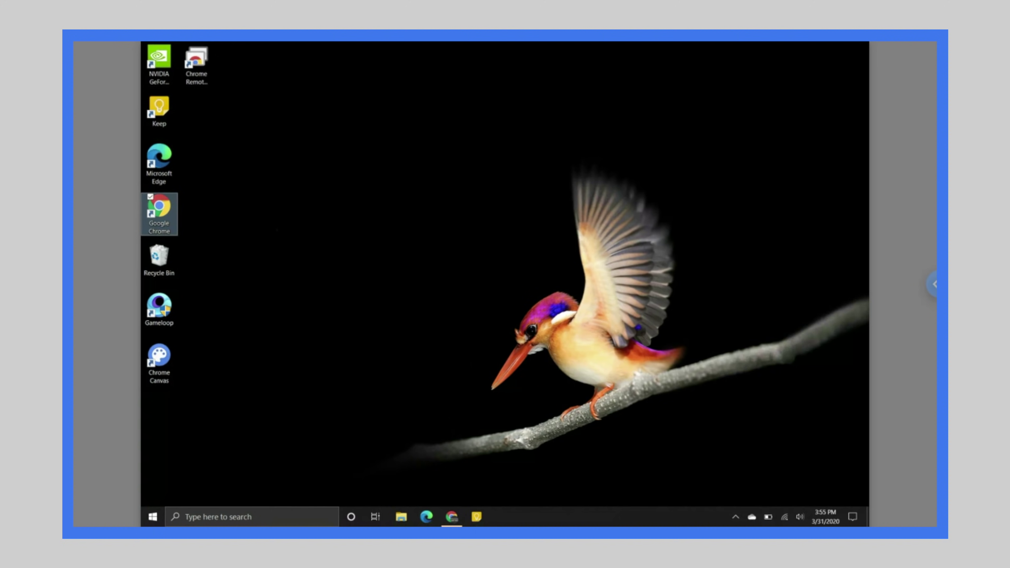
click(451, 517)
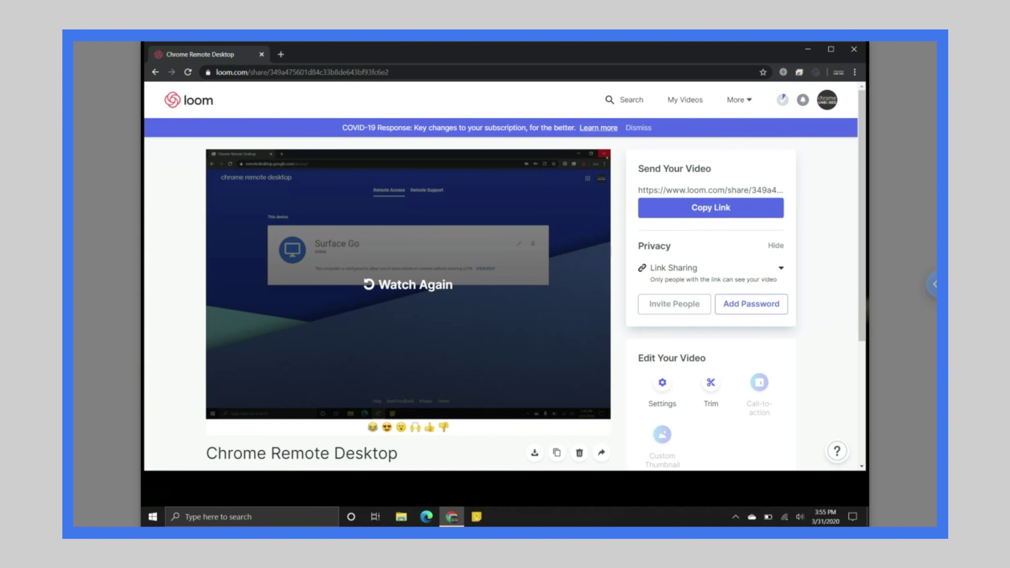
Move the Chrome Remote Desktop window onto Desk 2 in Overview, then return to Desk 1
key(F5)
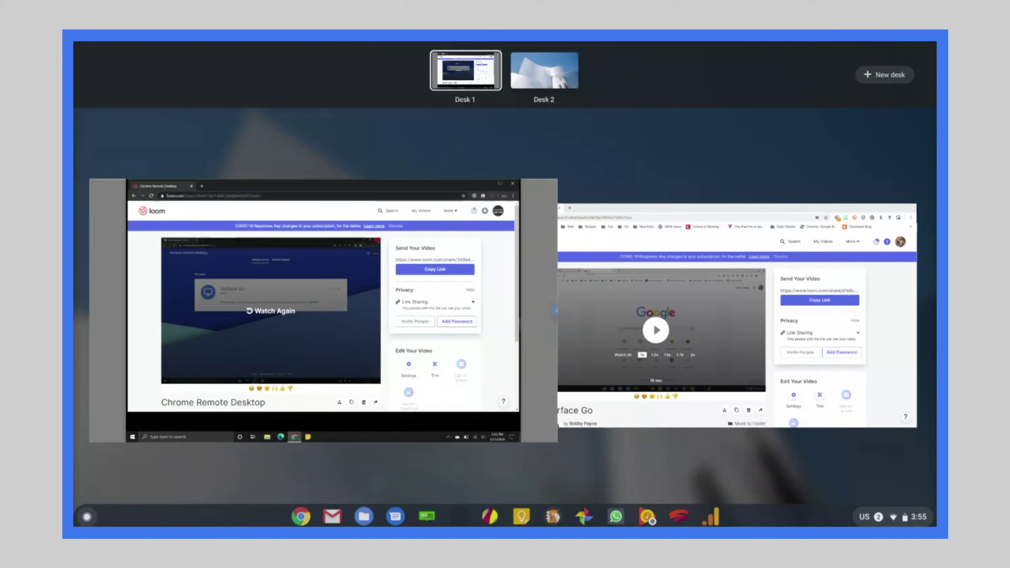
drag(392, 216, 550, 72)
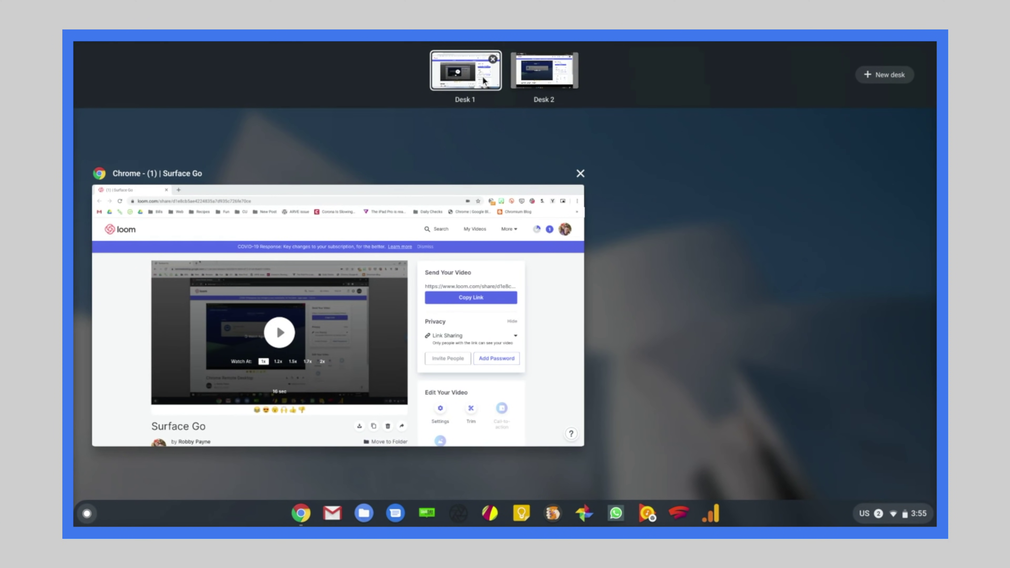
click(483, 79)
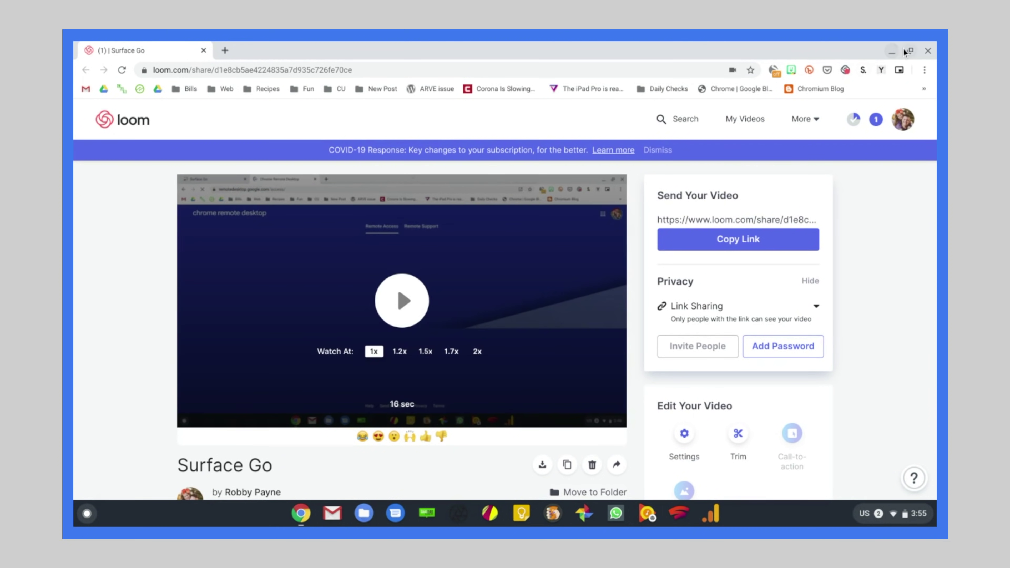
Restore and minimize the Loom browser window on Desk 1, then switch to Desk 2
click(903, 49)
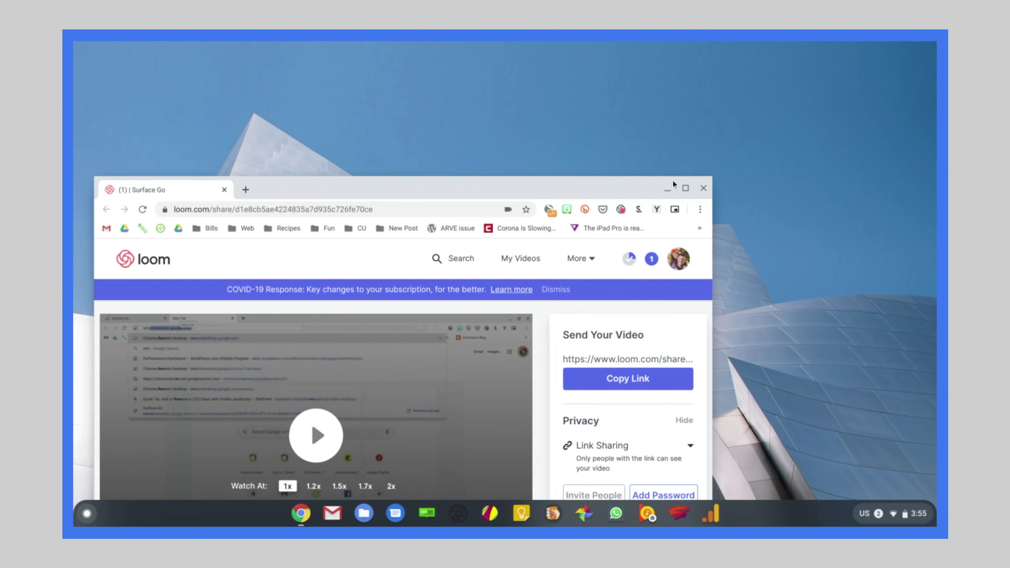
click(669, 188)
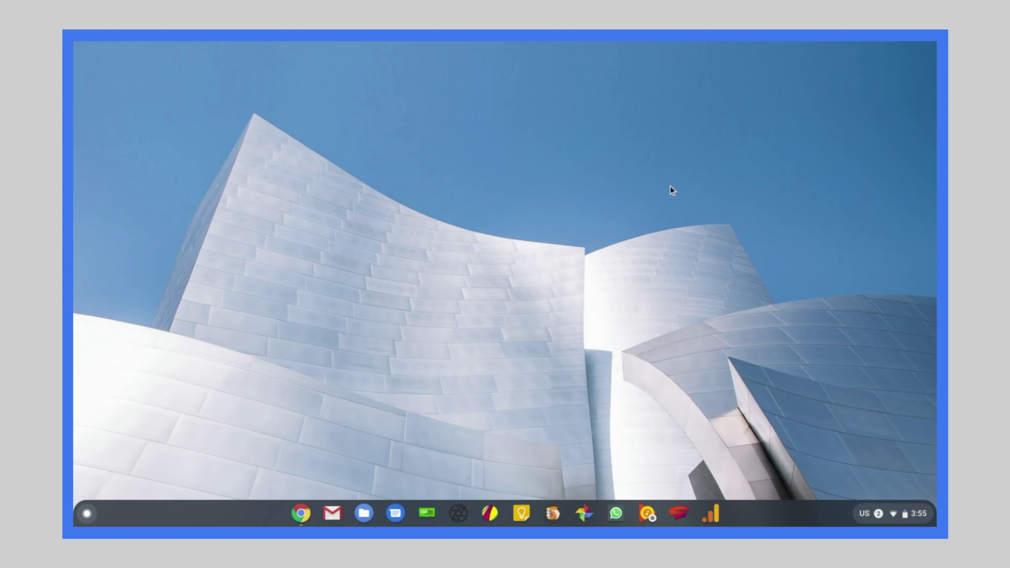
click(300, 513)
key(F5)
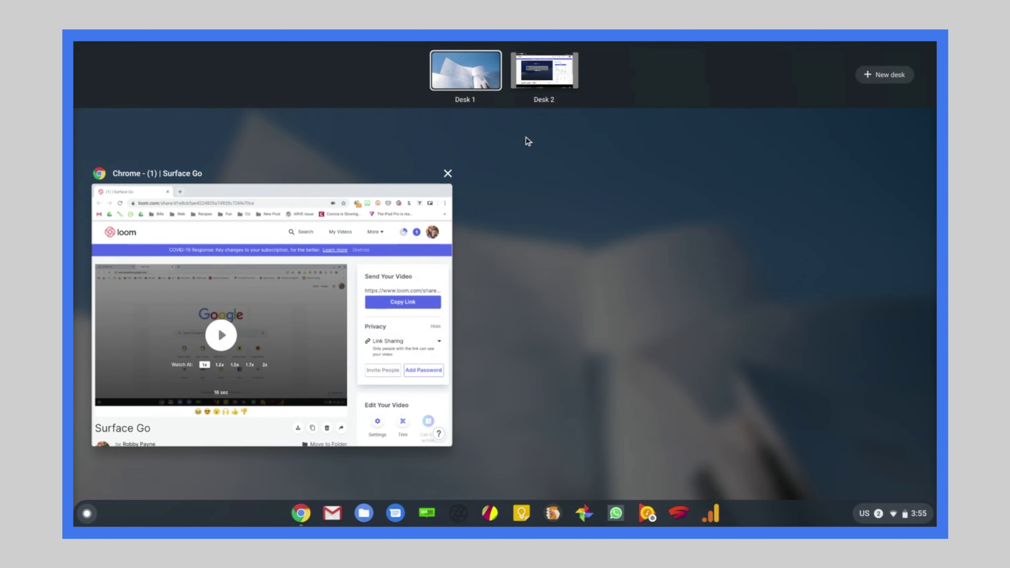
click(544, 70)
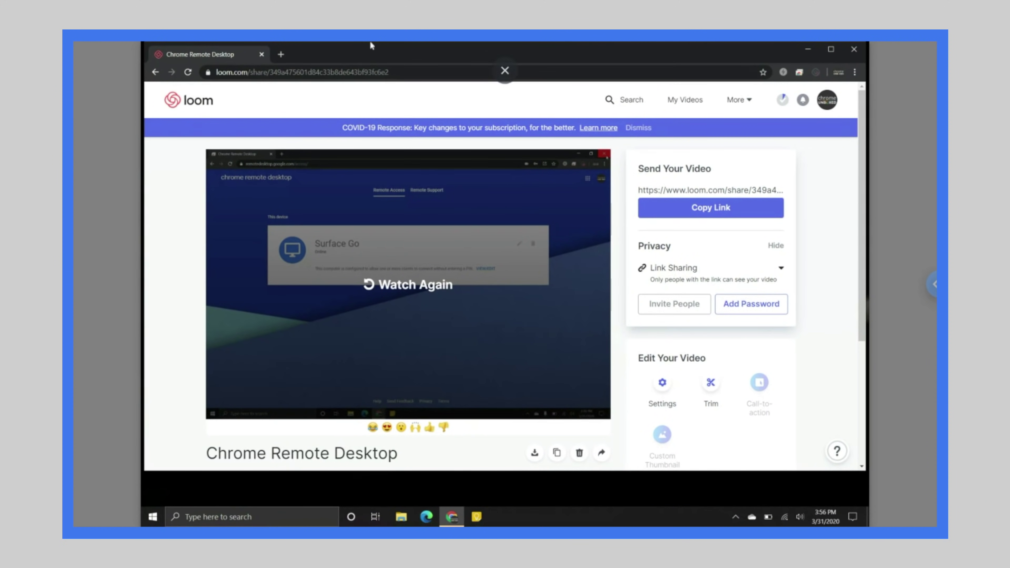
Exit full screen and disconnect from the Surface Go through Session options
click(504, 71)
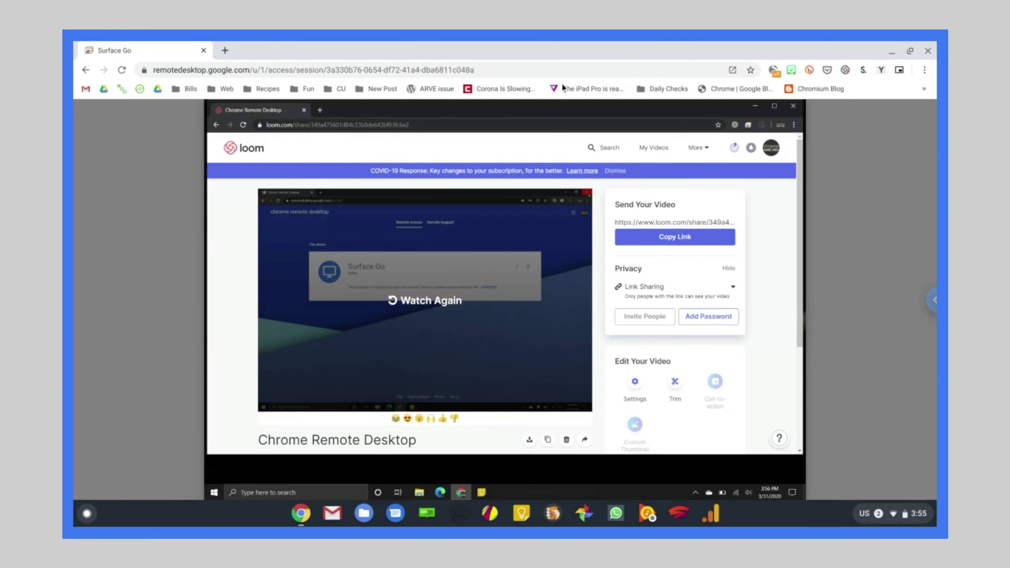
click(930, 302)
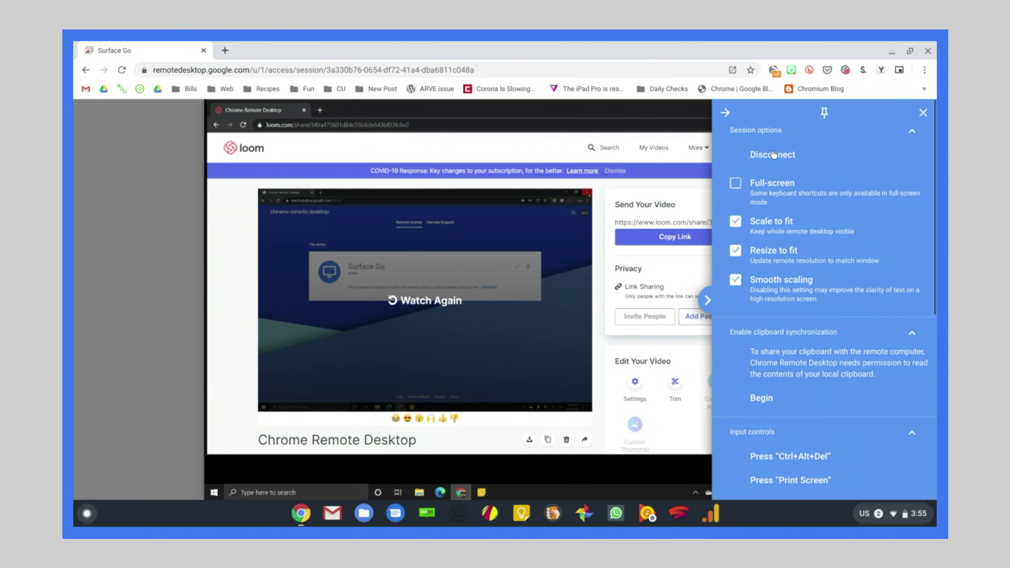
click(773, 154)
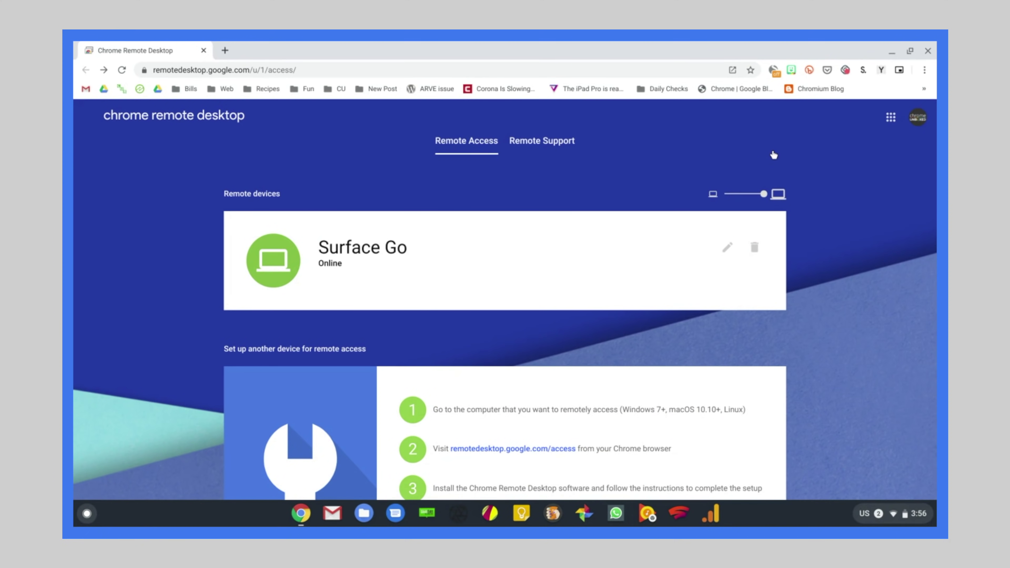